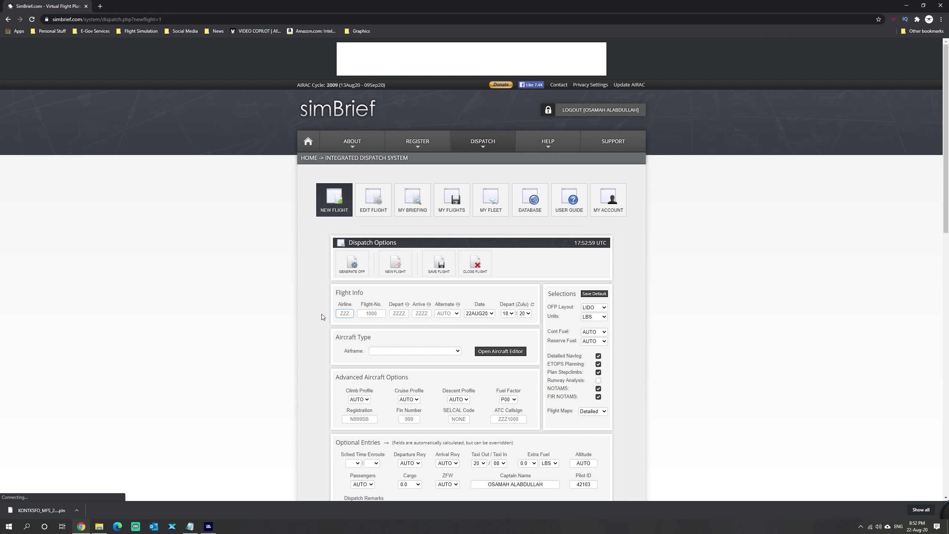
# - Enter the flight info with airline DAL, flight number 2574, departure KONT and arrival KSFO
pyautogui.write('L')
pyautogui.click(372, 316)
pyautogui.write('2574')
pyautogui.click(400, 315)
pyautogui.click(422, 317)
pyautogui.write('KSFO')
# - Select the A320-200 airframe and generate the flight plan, confirming the overwrite of previous plans
pyautogui.click(432, 352)
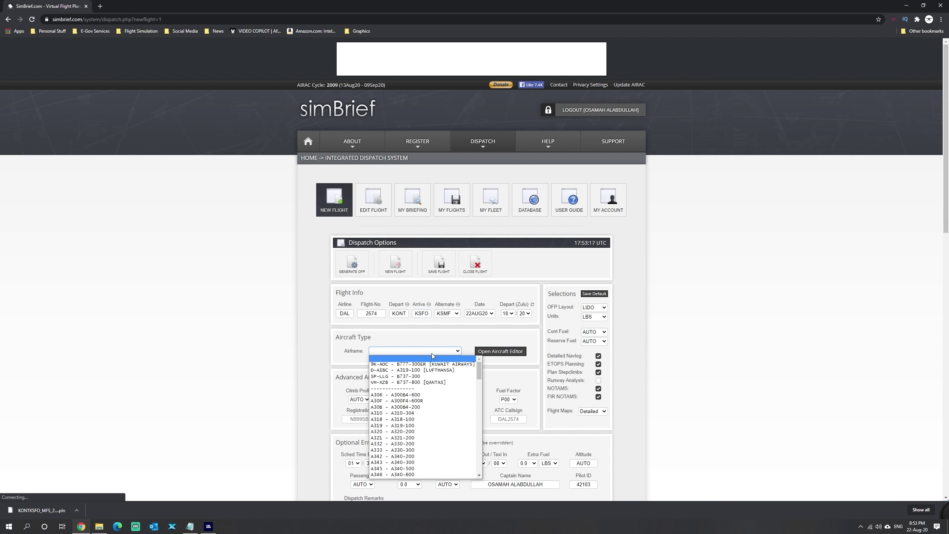
pyautogui.click(417, 431)
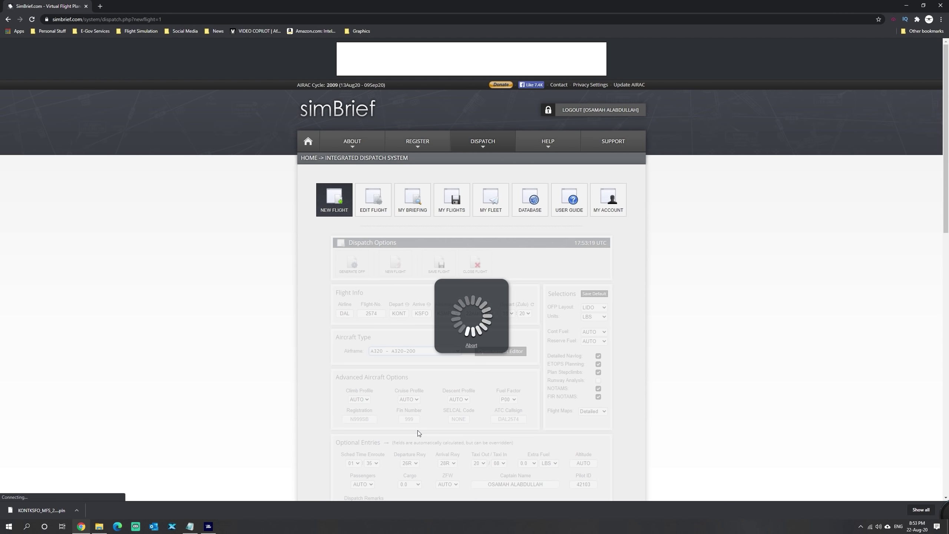
pyautogui.scroll(-8, 394, 360)
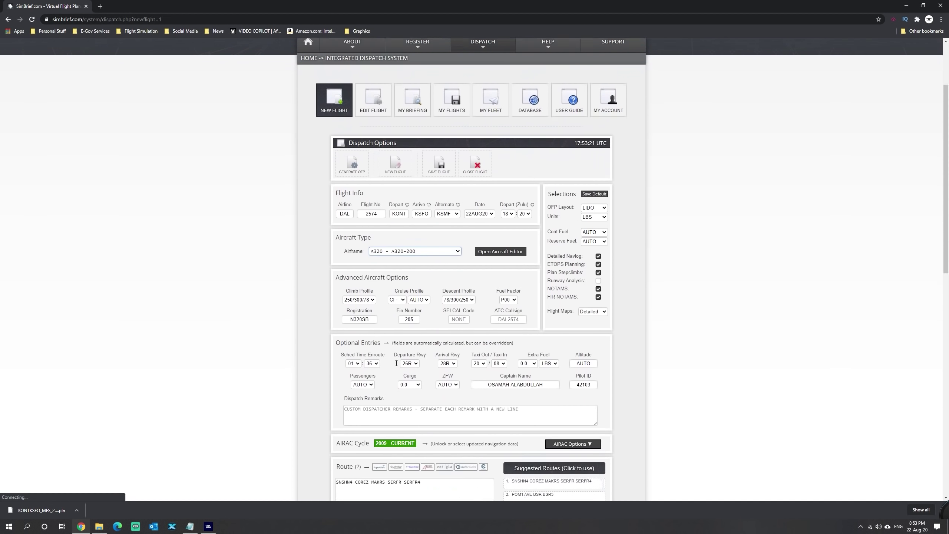
pyautogui.scroll(6, 395, 363)
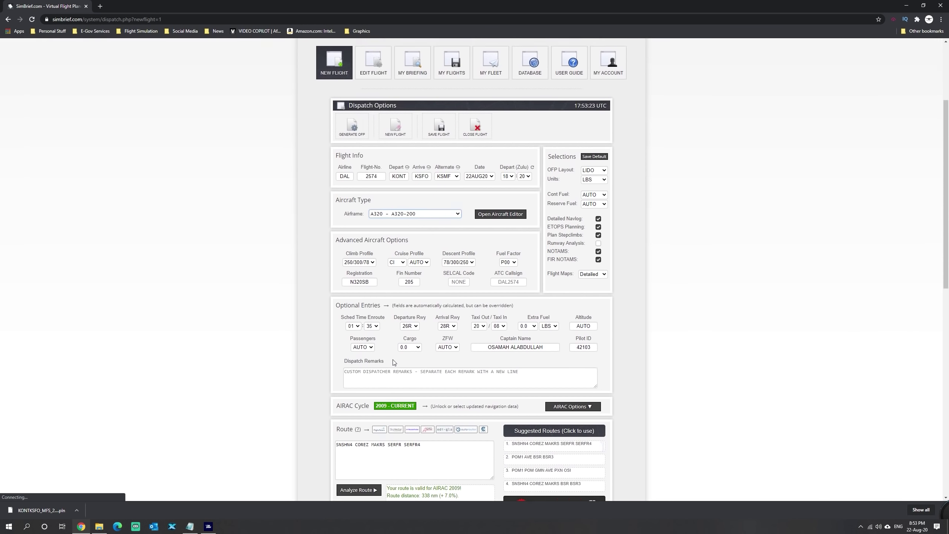
pyautogui.click(353, 157)
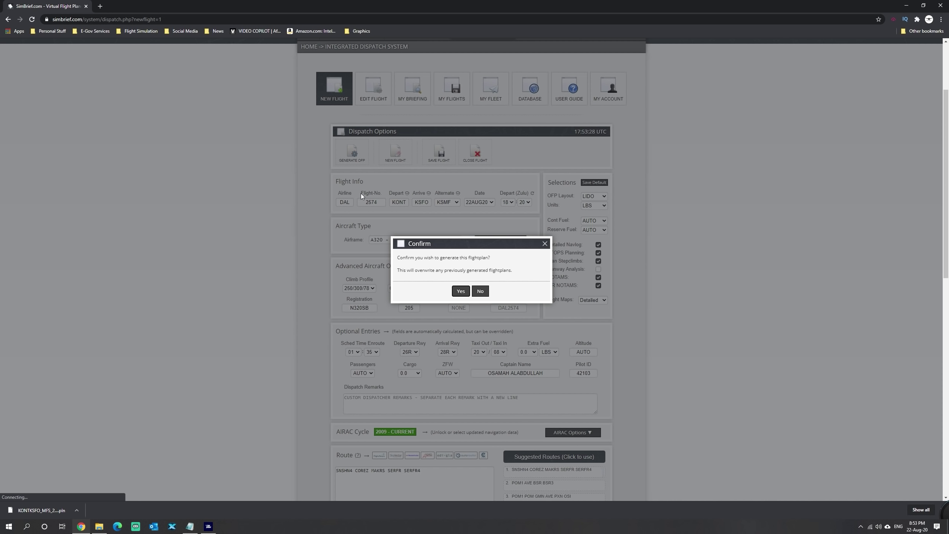
pyautogui.click(460, 291)
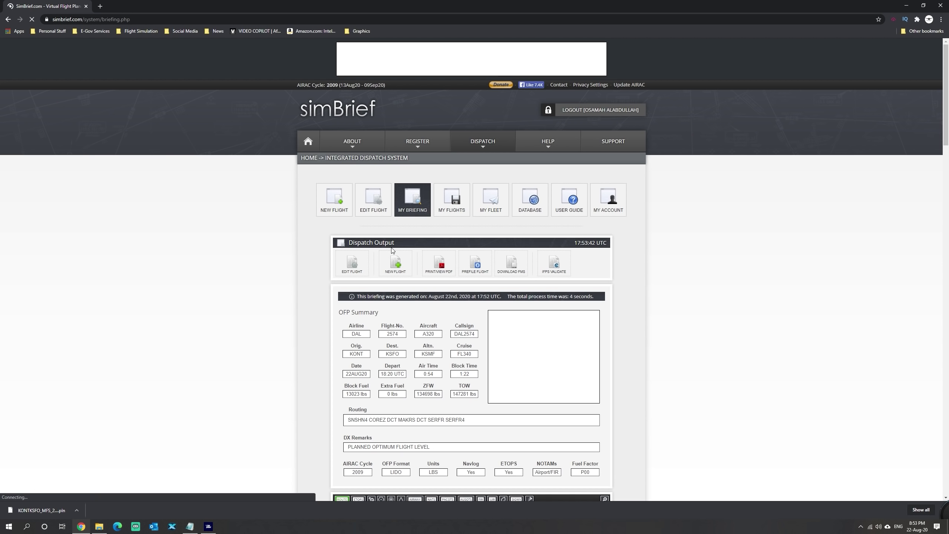
# - Download the flight plan in FS2020 format and cut KONTKSFO_MFS_22Aug20.pln from its download folder
pyautogui.click(514, 269)
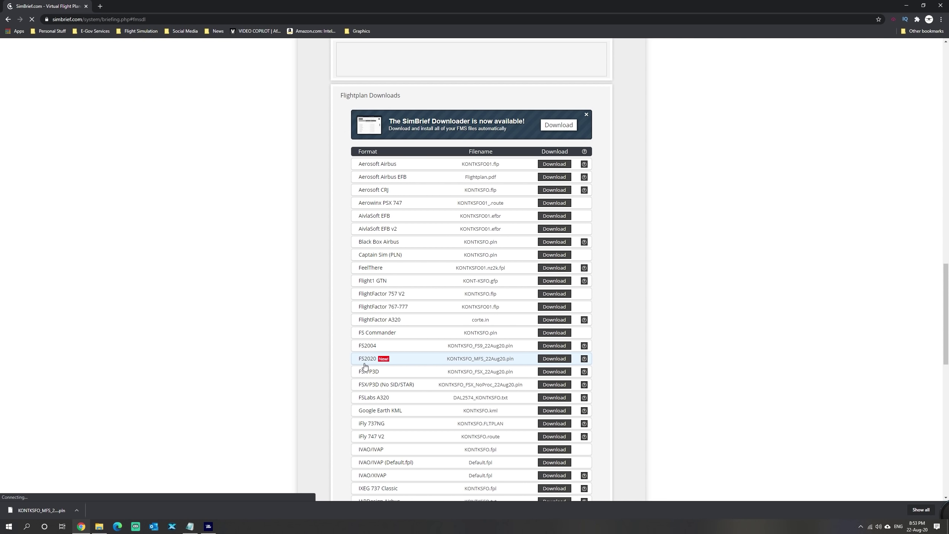
pyautogui.click(556, 361)
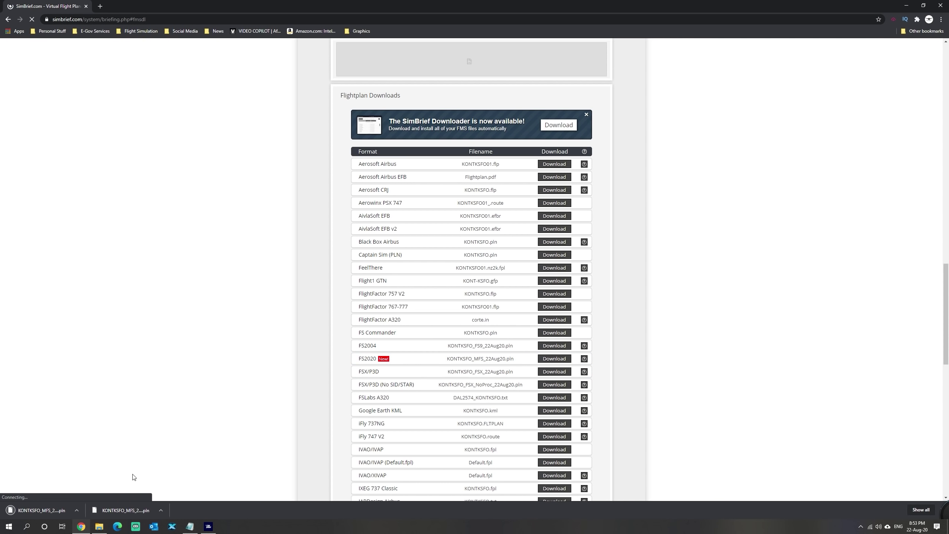
pyautogui.rightClick(38, 511)
pyautogui.click(61, 490)
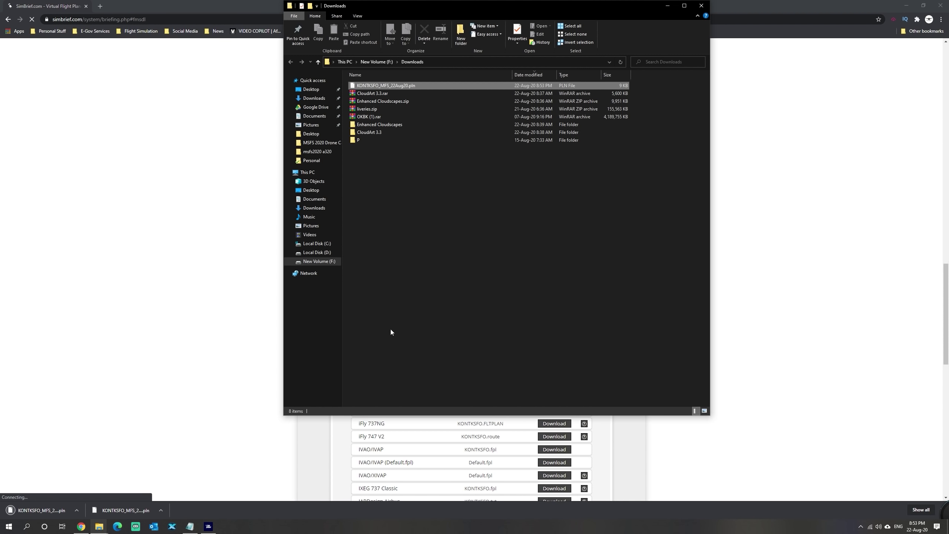
pyautogui.rightClick(379, 86)
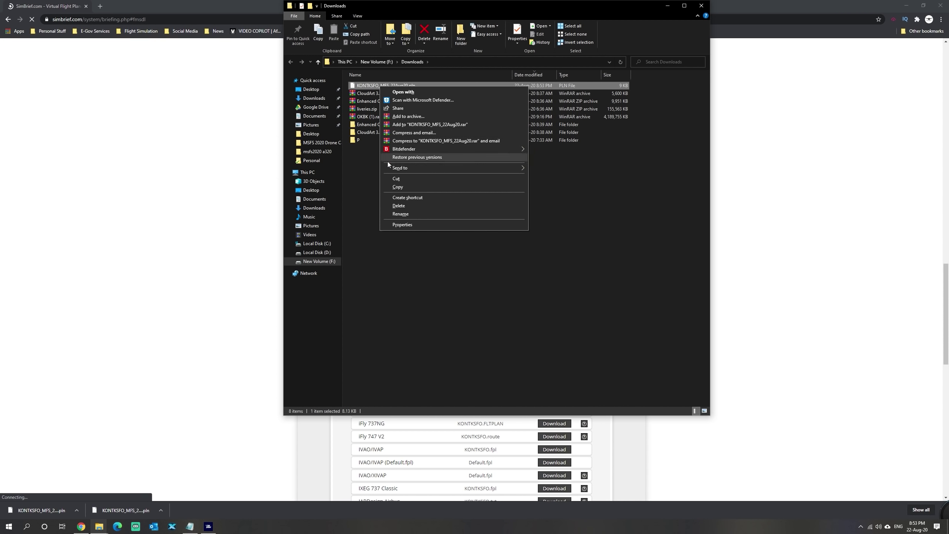
pyautogui.click(389, 179)
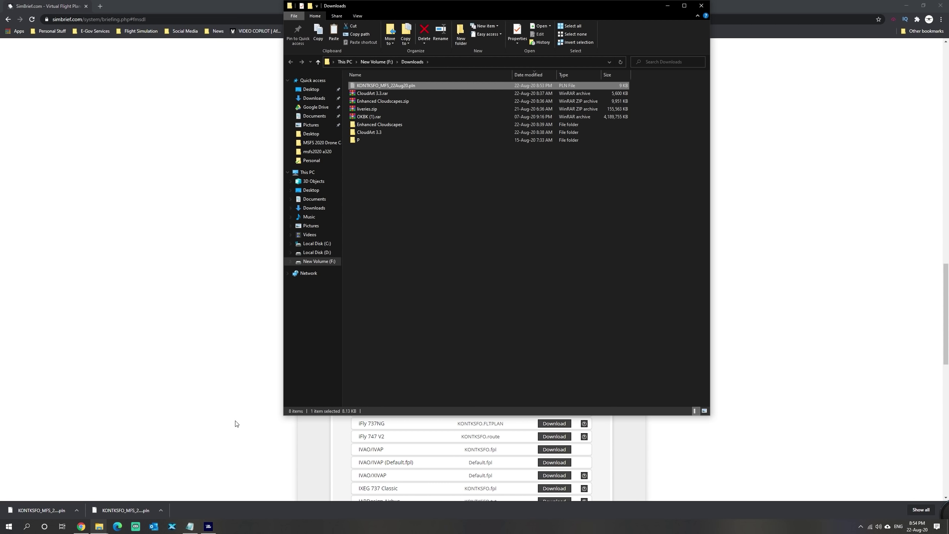
# - Open the %AppData% folder through the Windows Run dialog
pyautogui.click(27, 526)
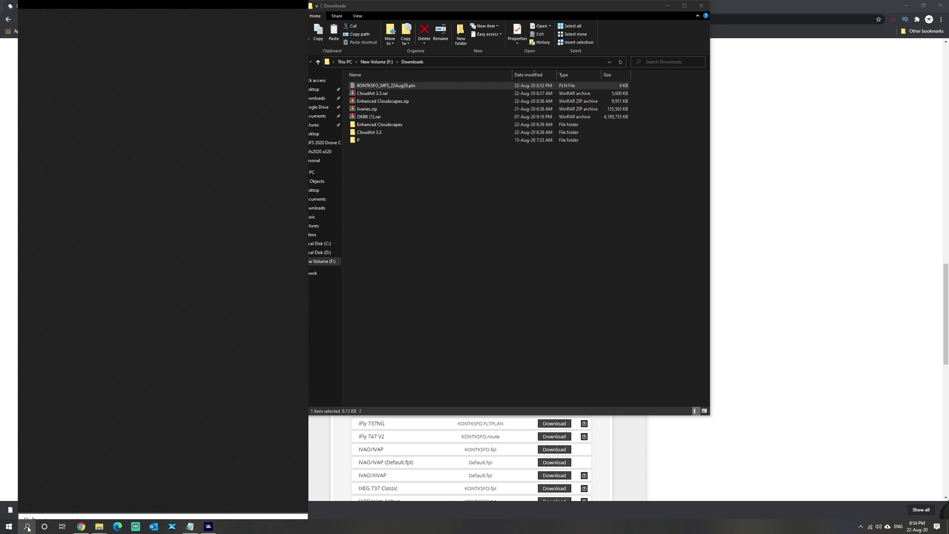
pyautogui.rightClick(9, 526)
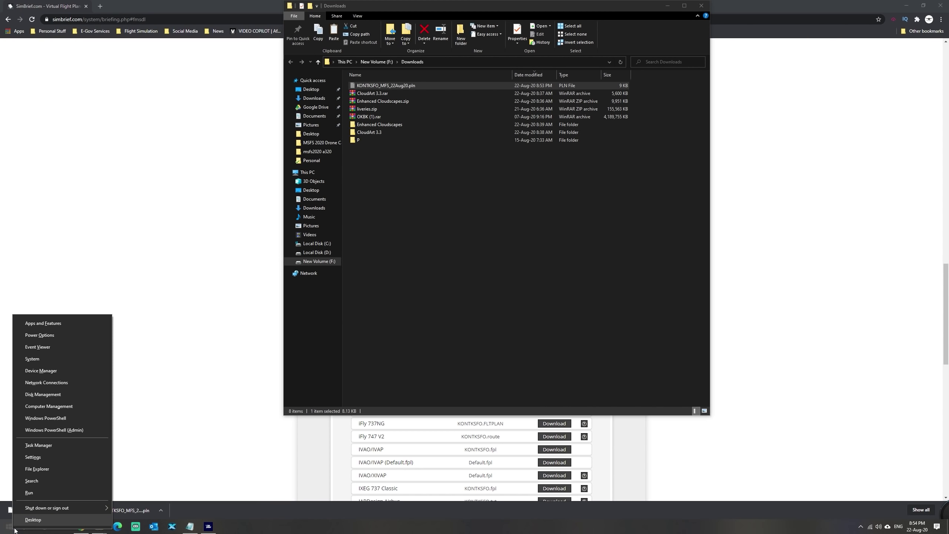
pyautogui.click(45, 496)
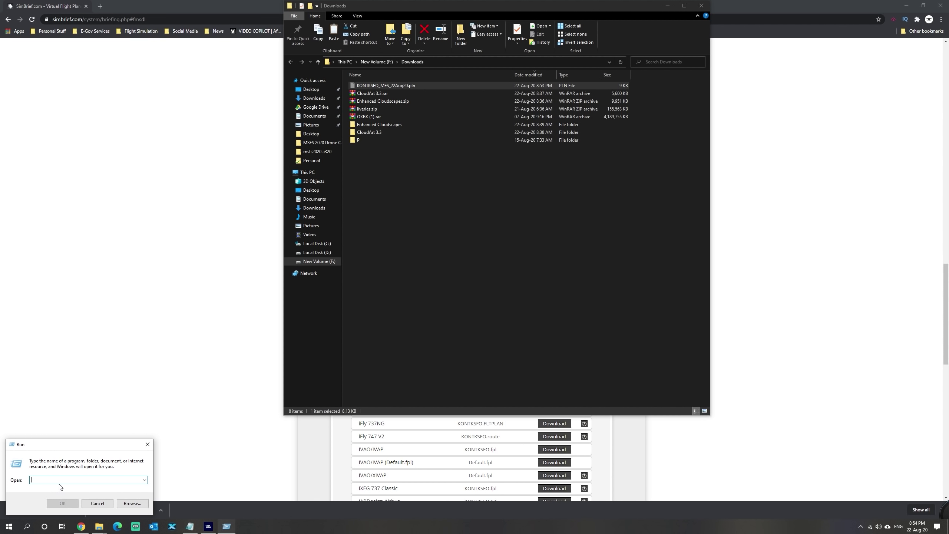
pyautogui.write('%AppData%')
pyautogui.press('Return')
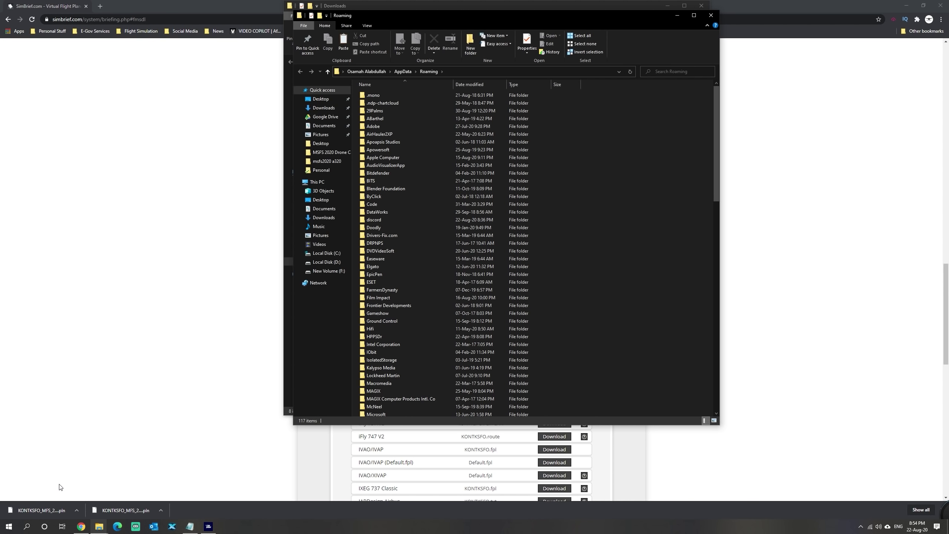
# - Go to the LocalState folder of Microsoft.FlightSimulator_8wekyb3d8bbwe under AppData\Local\Packages
pyautogui.click(398, 70)
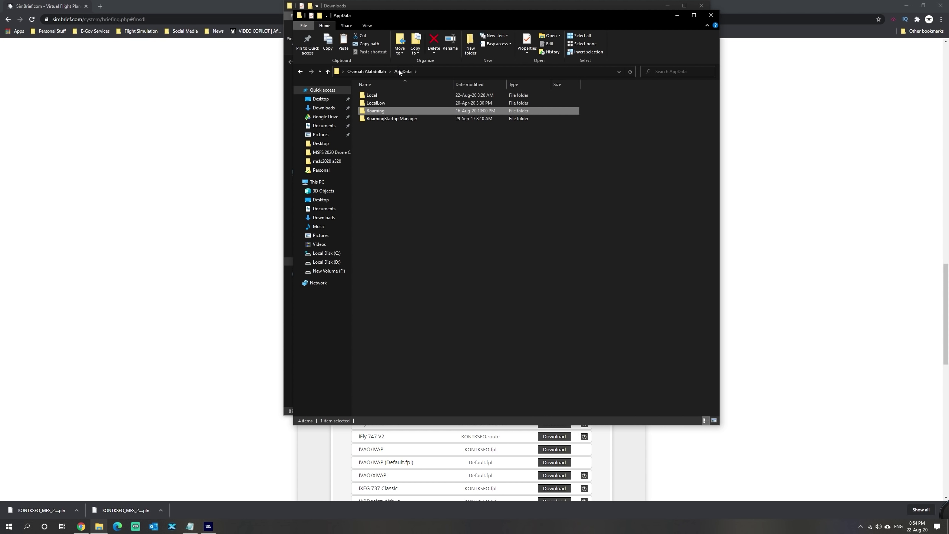
pyautogui.doubleClick(371, 95)
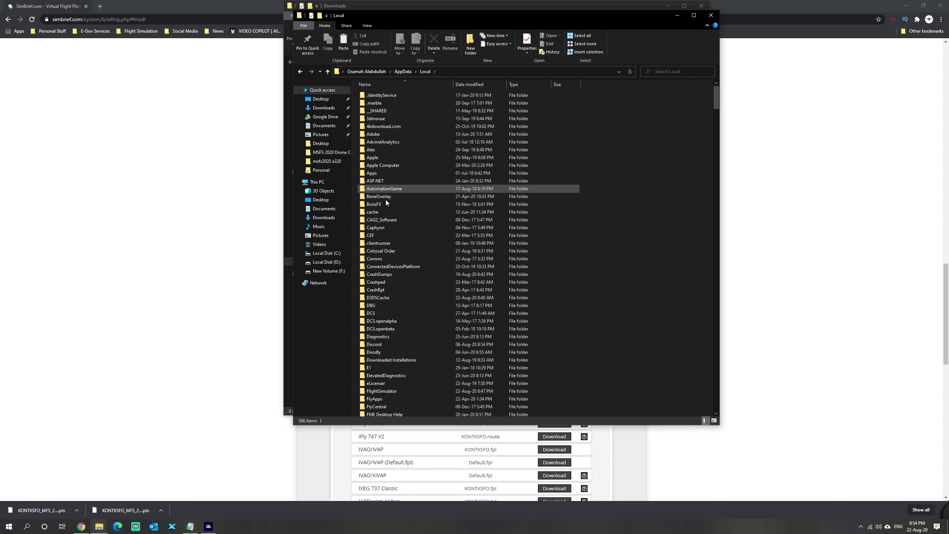
pyautogui.scroll(-8, 396, 267)
pyautogui.scroll(-11, 395, 267)
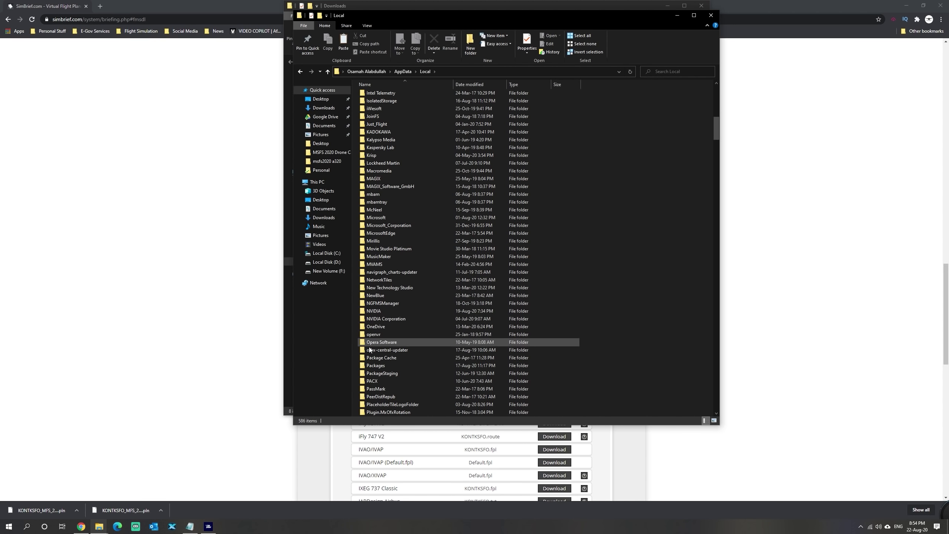
pyautogui.doubleClick(378, 365)
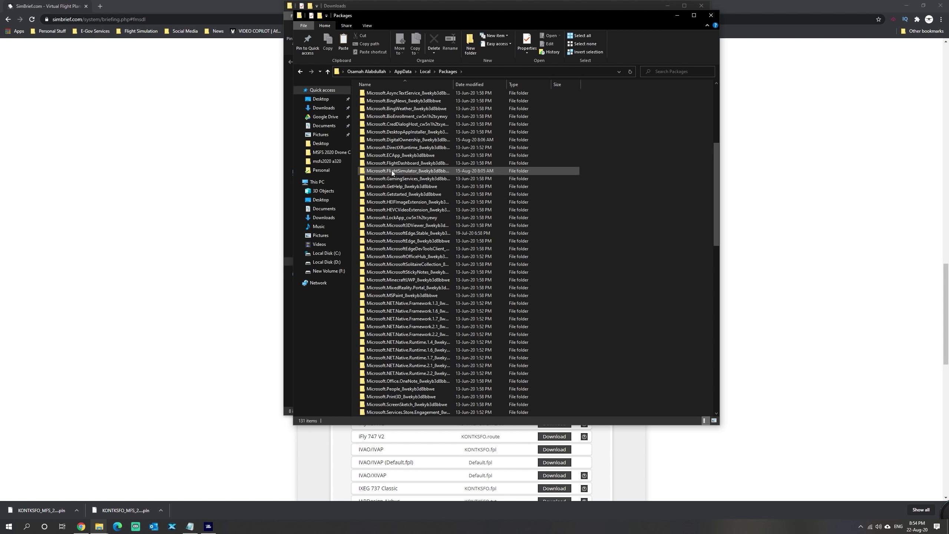
pyautogui.doubleClick(411, 170)
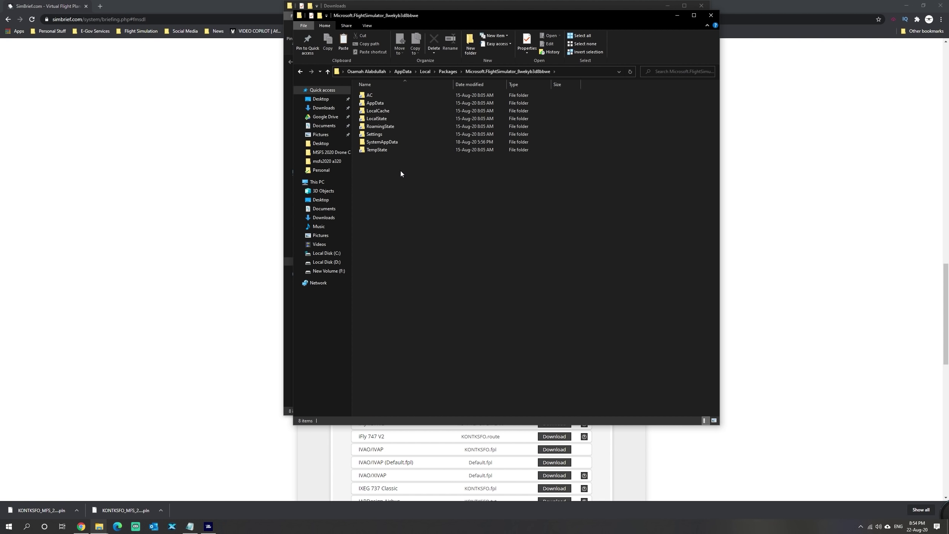
pyautogui.doubleClick(371, 118)
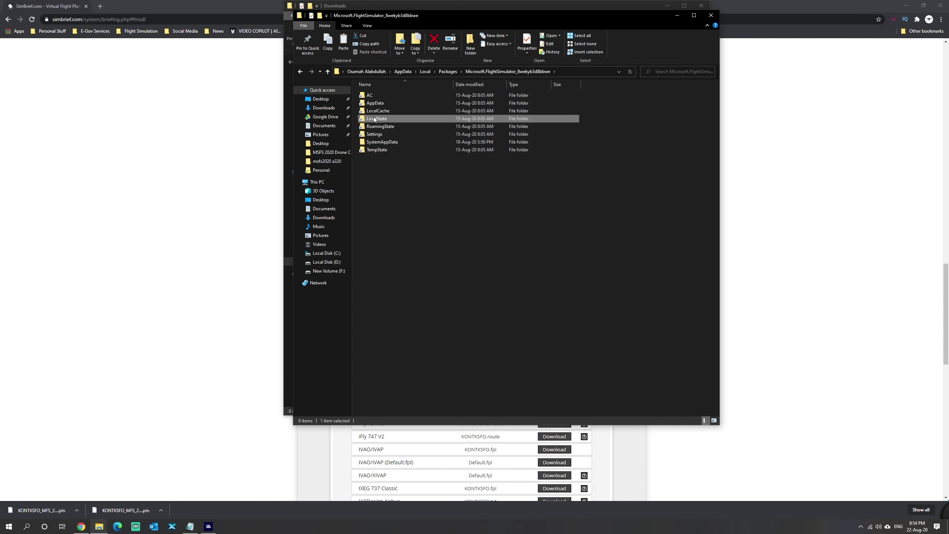
# - Paste the flight plan file into the LocalState folder, replacing the existing file of the same name
pyautogui.rightClick(403, 186)
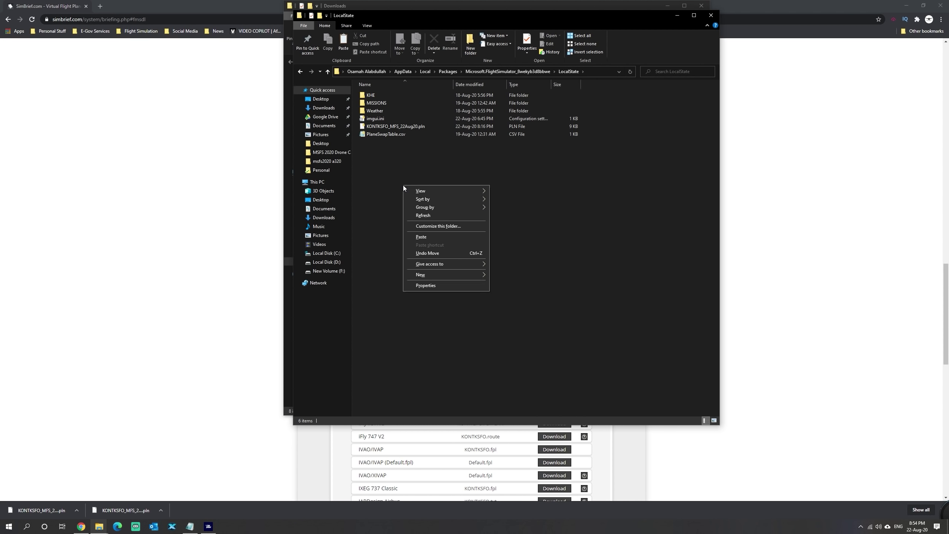
pyautogui.click(406, 238)
pyautogui.click(188, 212)
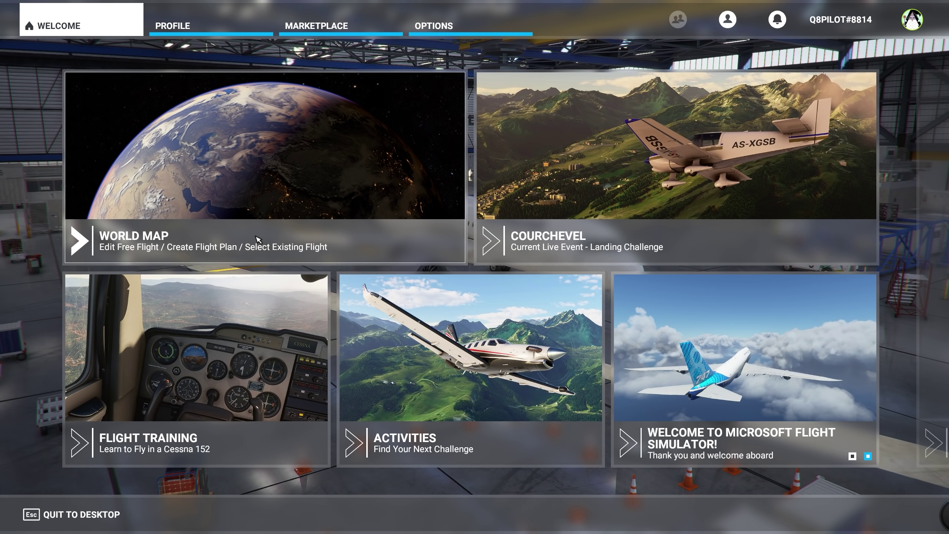
# - In Microsoft Flight Simulator, open the world map and load the flight plan KONTKSFO_MFS_22Aug20.pln
pyautogui.click(258, 239)
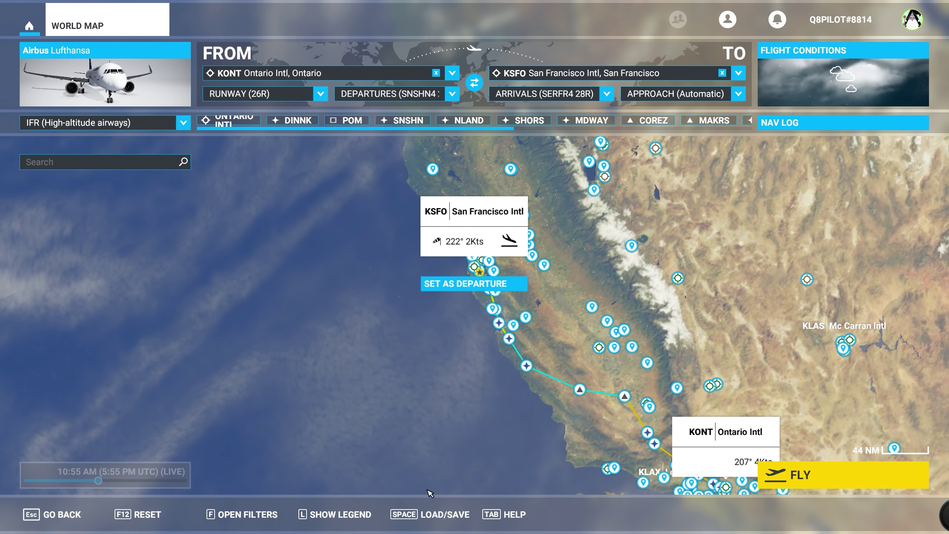
pyautogui.click(444, 515)
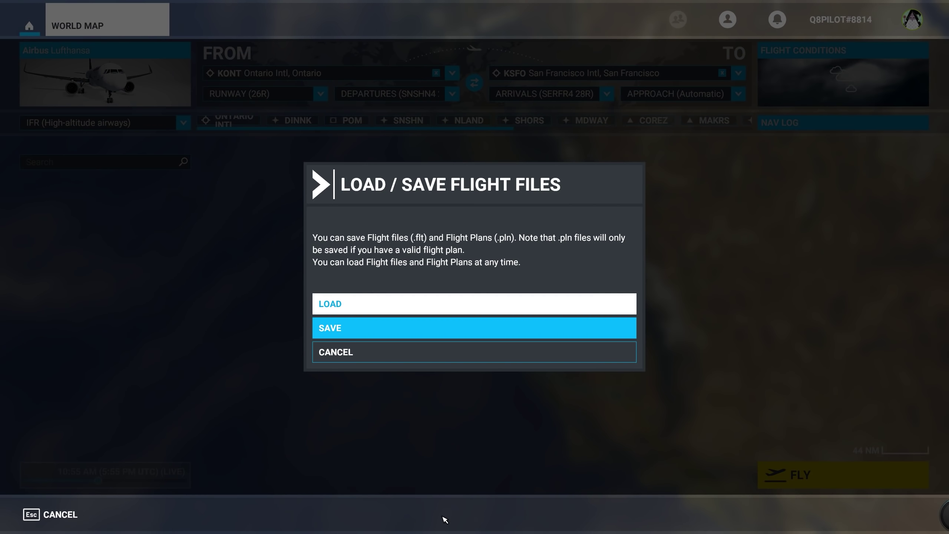
pyautogui.click(339, 310)
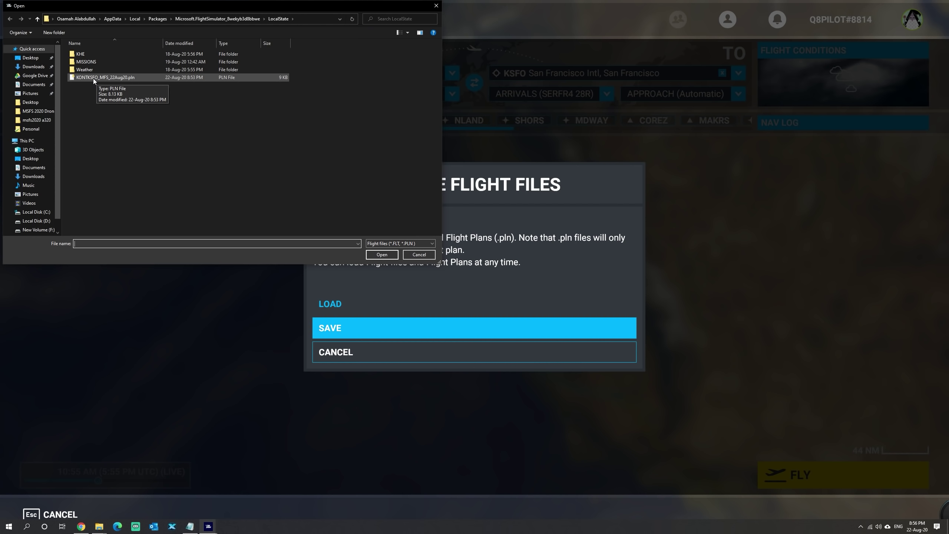
pyautogui.click(86, 79)
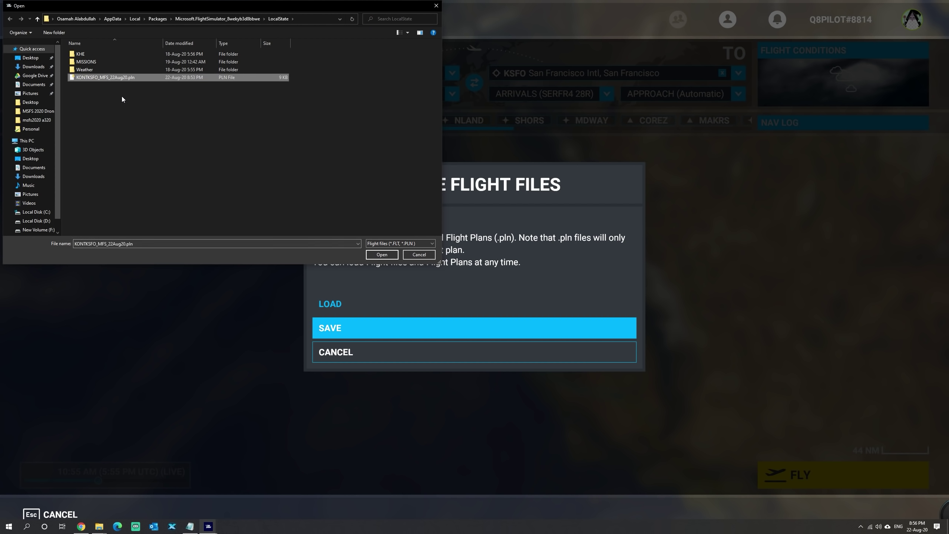
pyautogui.click(395, 259)
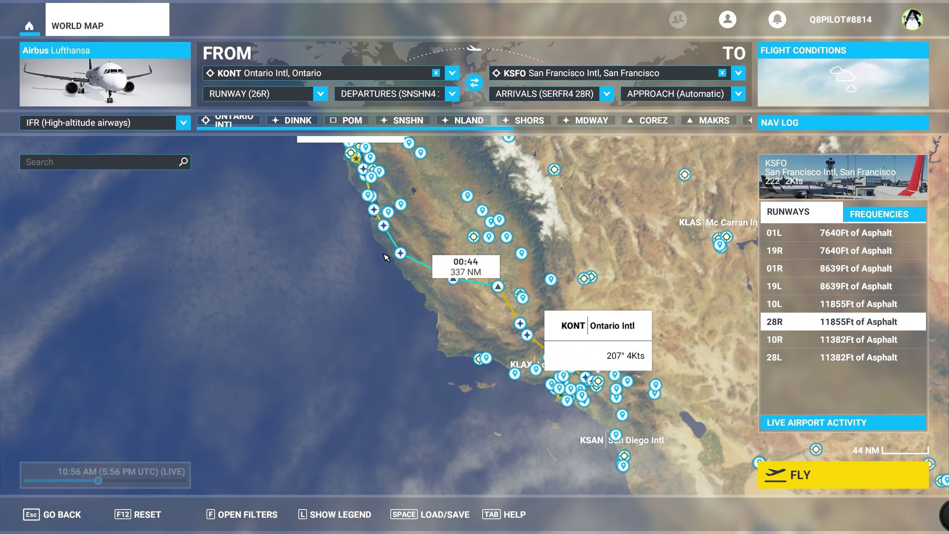
# - Examine the loaded route around Ontario and open the nav log to review waypoints and cruise altitude
pyautogui.scroll(2, 471, 392)
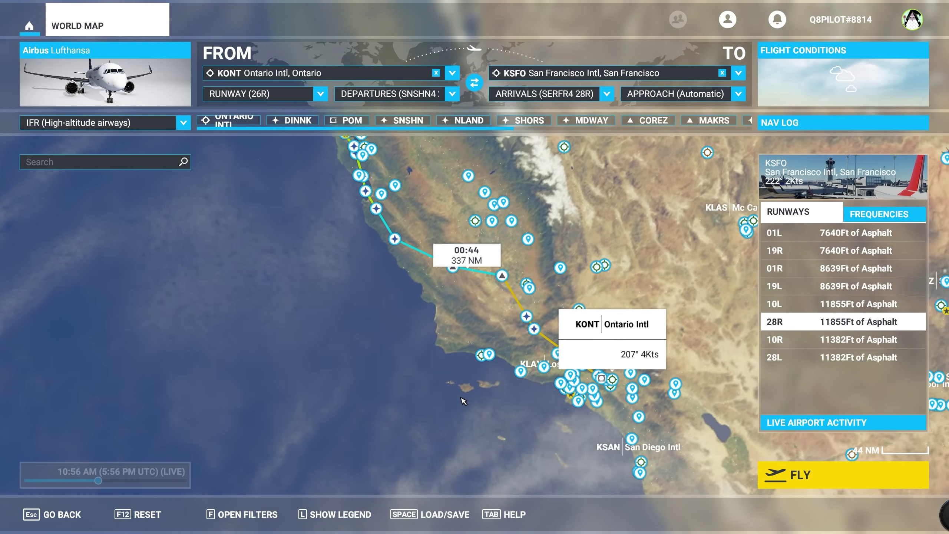
pyautogui.scroll(4, 475, 392)
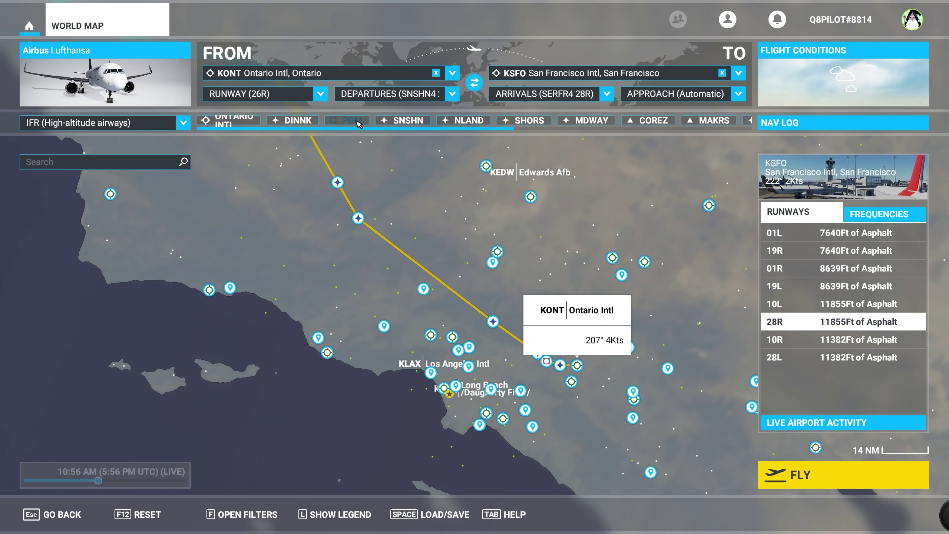
pyautogui.click(780, 127)
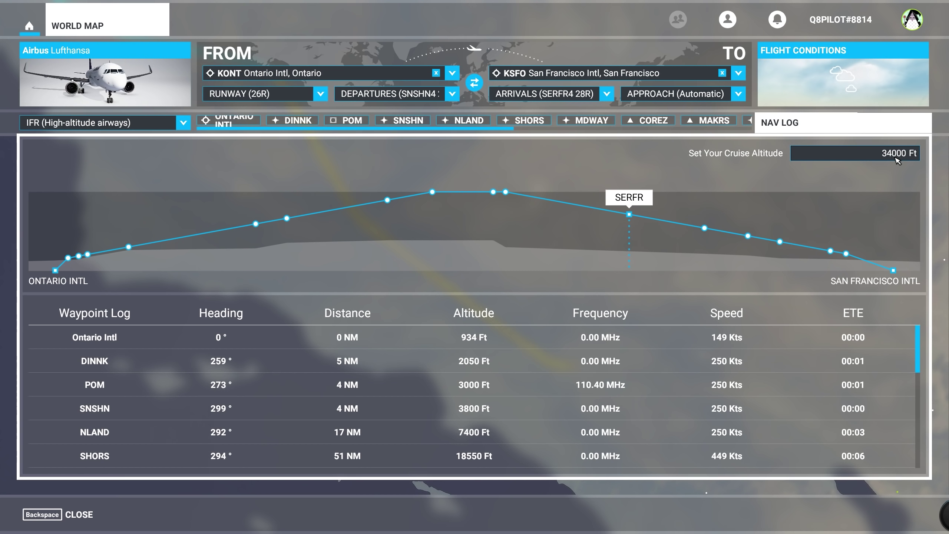
# - Check the planned flight level in the SimBrief briefing in Chrome, then return to Flight Simulator and close the nav log
pyautogui.hotkey('alt', 'Tab')
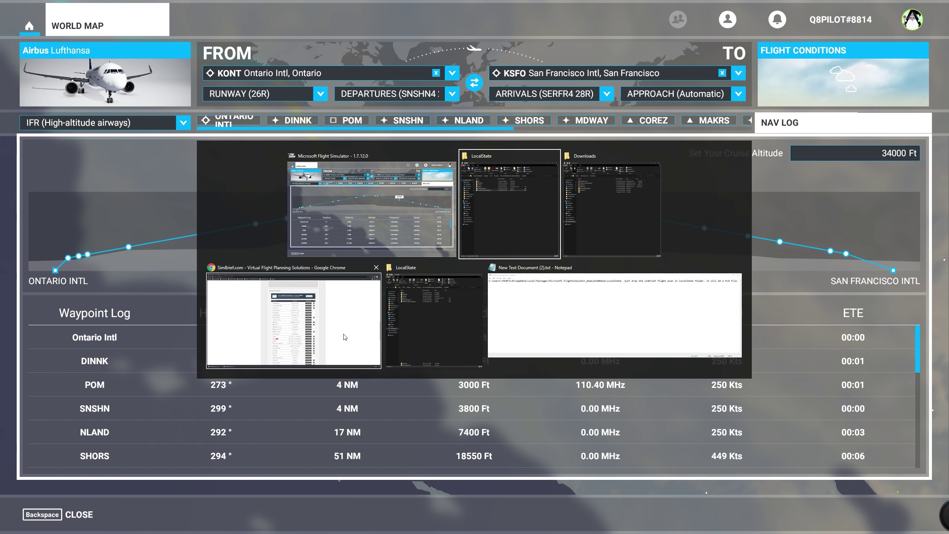
pyautogui.click(354, 329)
pyautogui.scroll(3, 348, 384)
pyautogui.scroll(5, 308, 394)
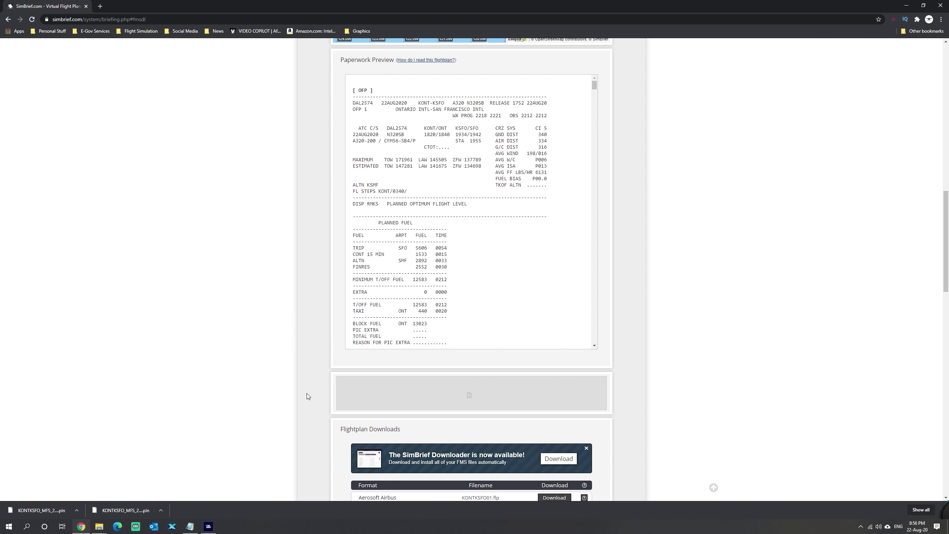
pyautogui.moveTo(353, 190); pyautogui.dragTo(411, 196)
pyautogui.hotkey('alt', 'Tab')
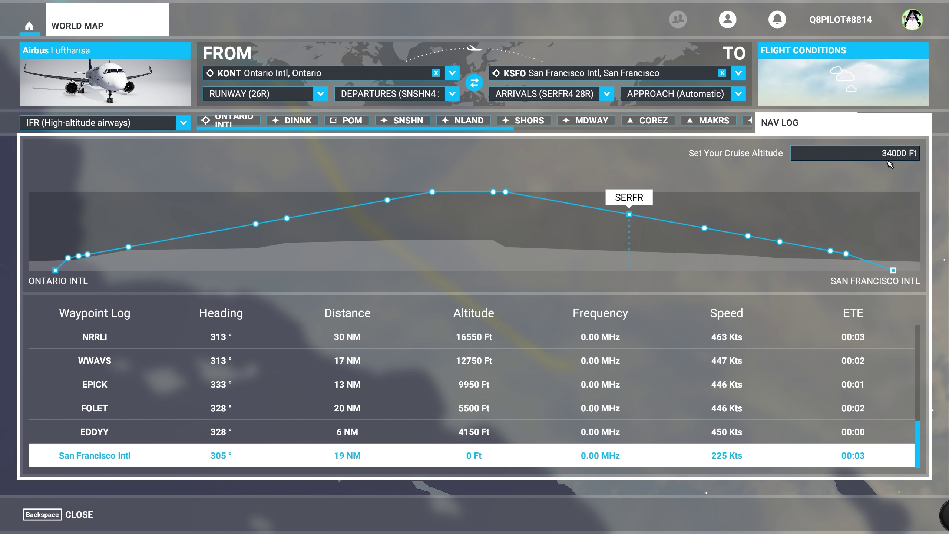
pyautogui.click(809, 123)
pyautogui.scroll(-4, 342, 385)
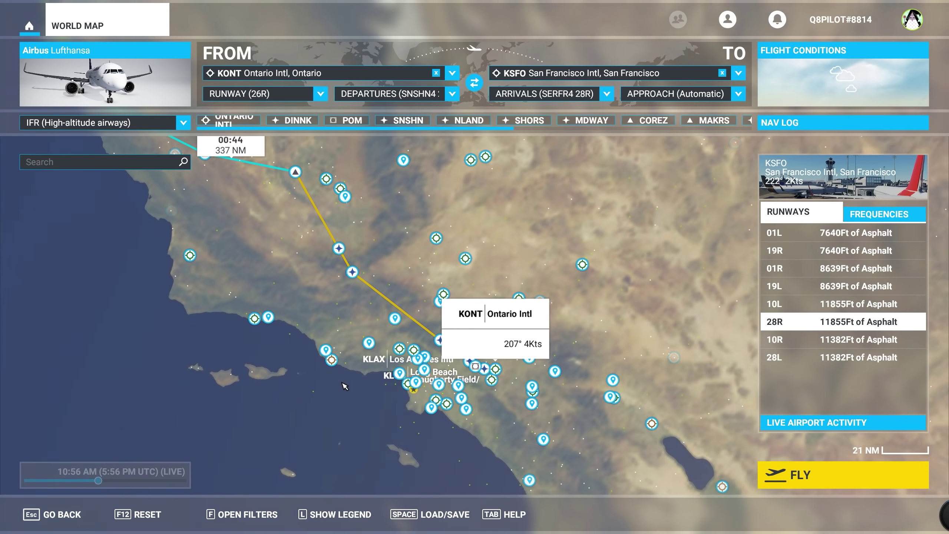